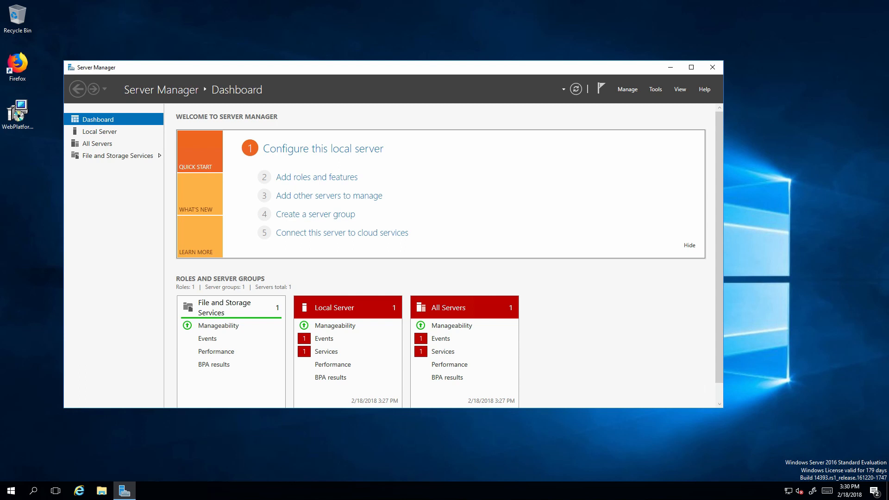
Launch the Add Roles and Features wizard, centre it, and briefly check the System information window.
left_click(294, 177)
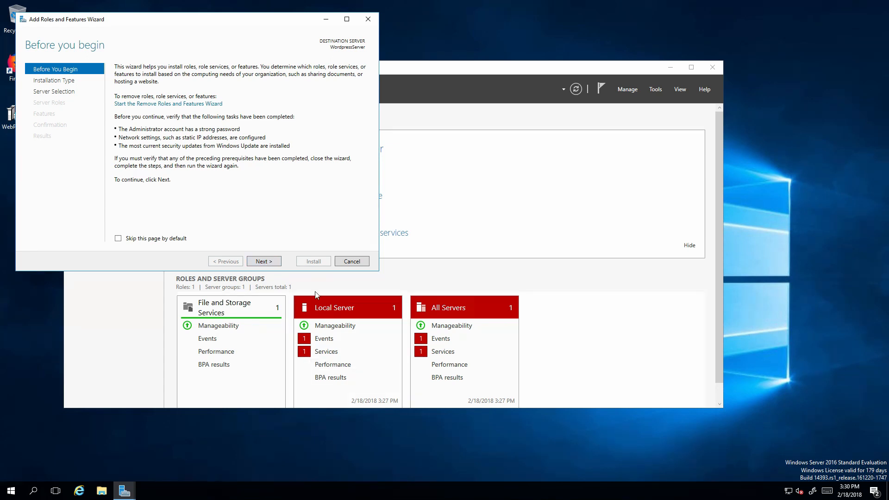
left_click_drag(210, 20, 390, 81)
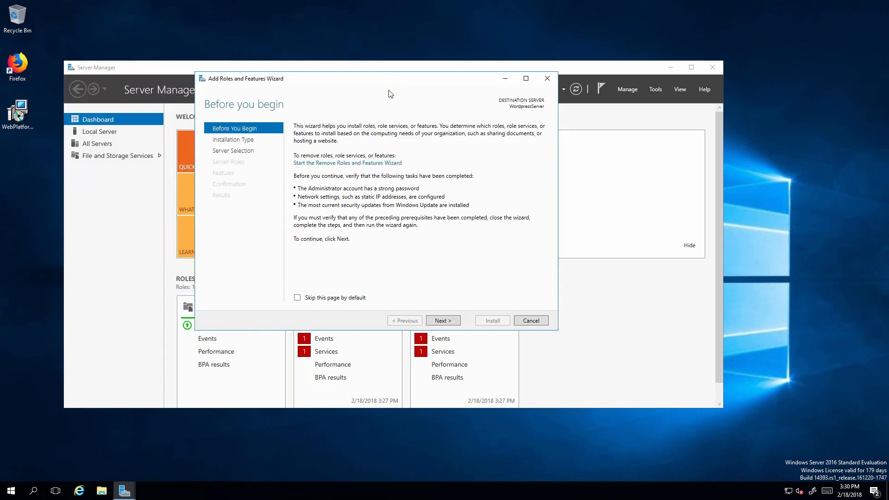
right_click(11, 491)
left_click(48, 274)
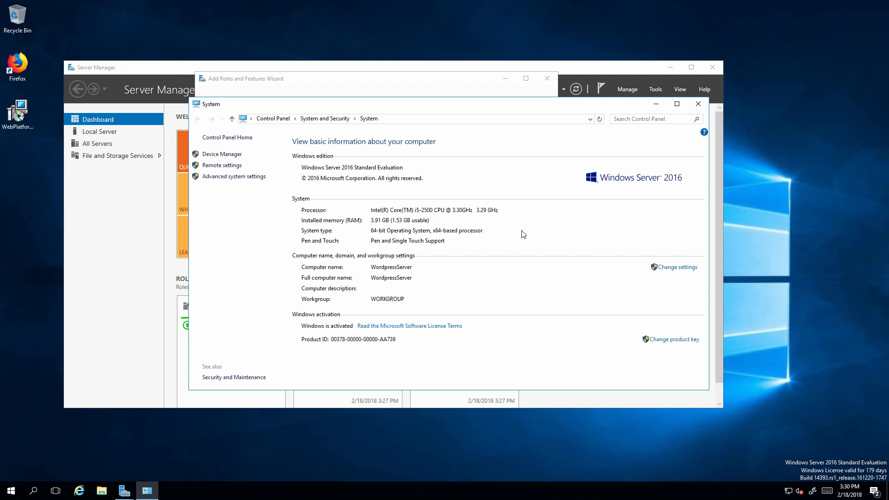
left_click(697, 105)
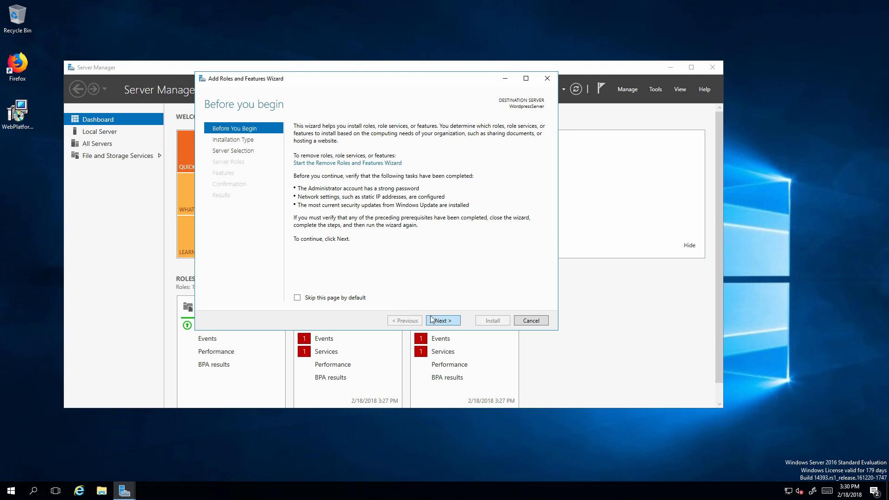
Choose a role-based install on the local server and select Web Server (IIS) with its management tools.
left_click(441, 324)
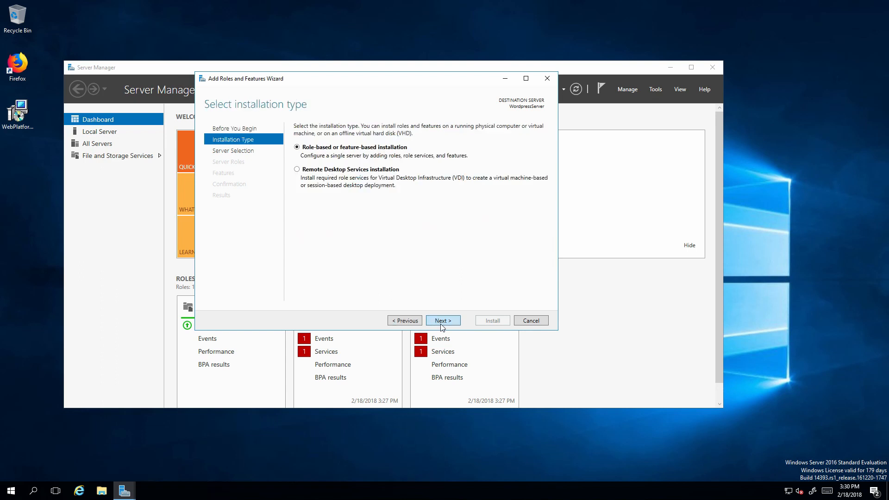
left_click(441, 326)
left_click(441, 325)
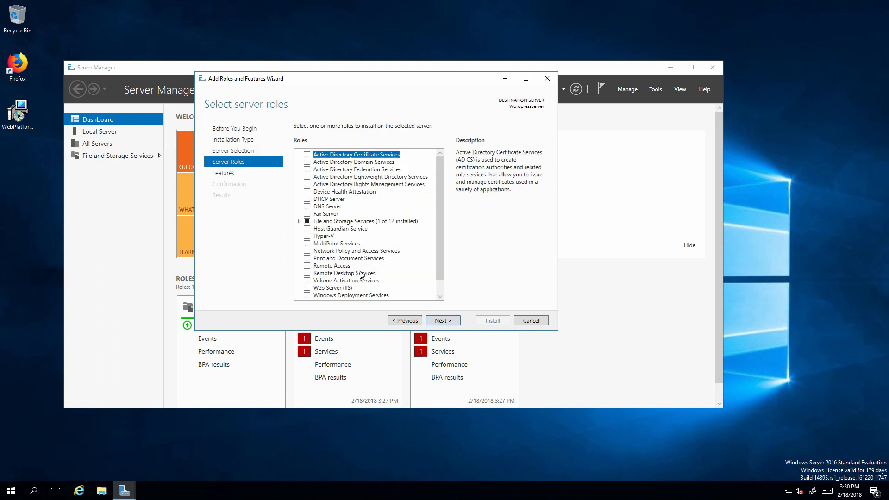
left_click(319, 288)
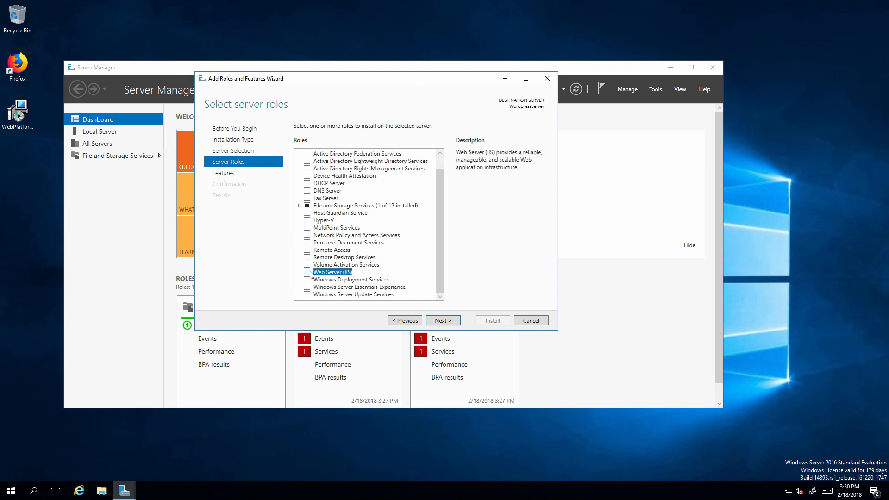
left_click(308, 273)
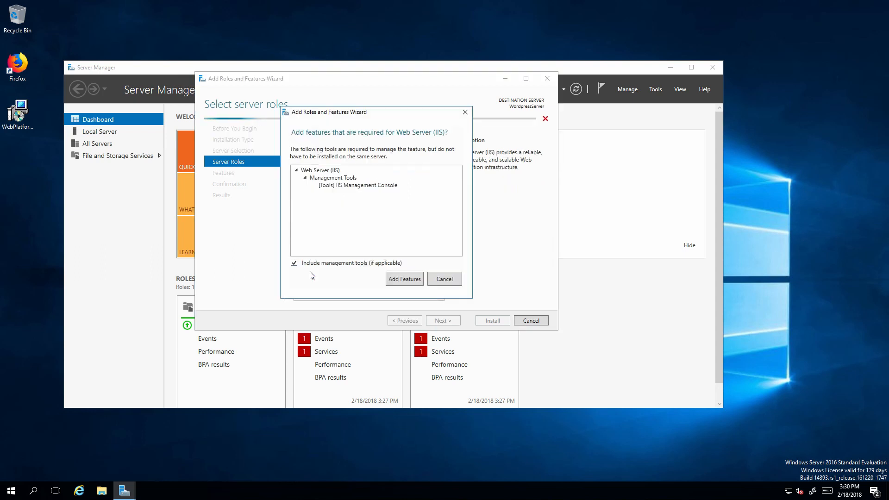
left_click(404, 279)
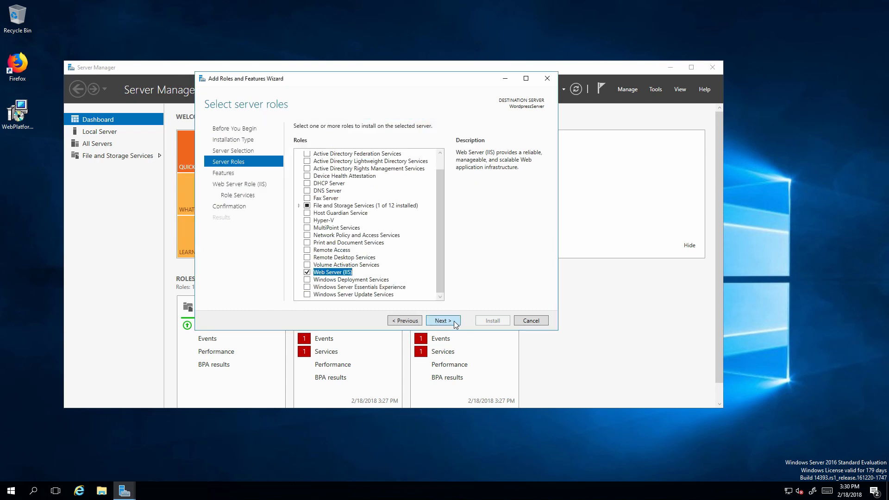
Add CGI under Application Development role services and proceed to the confirmation page.
left_click(454, 323)
left_click(453, 322)
left_click(452, 321)
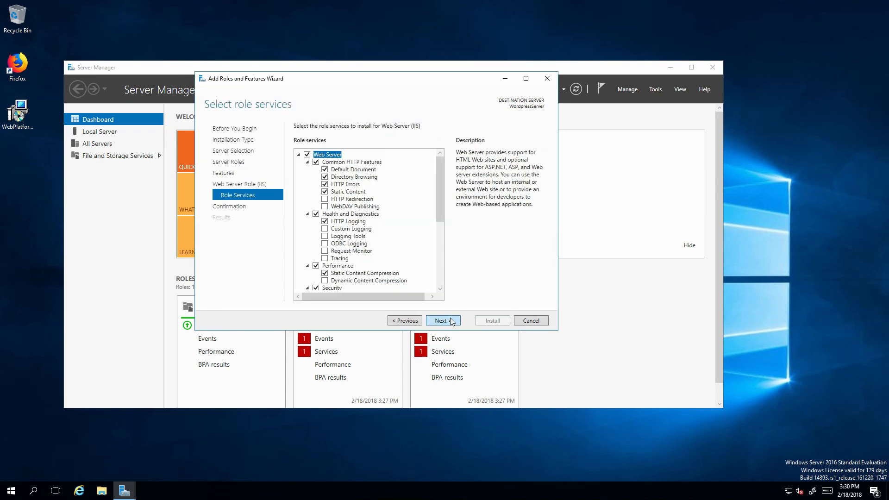
scroll(390, 245, "down", 6)
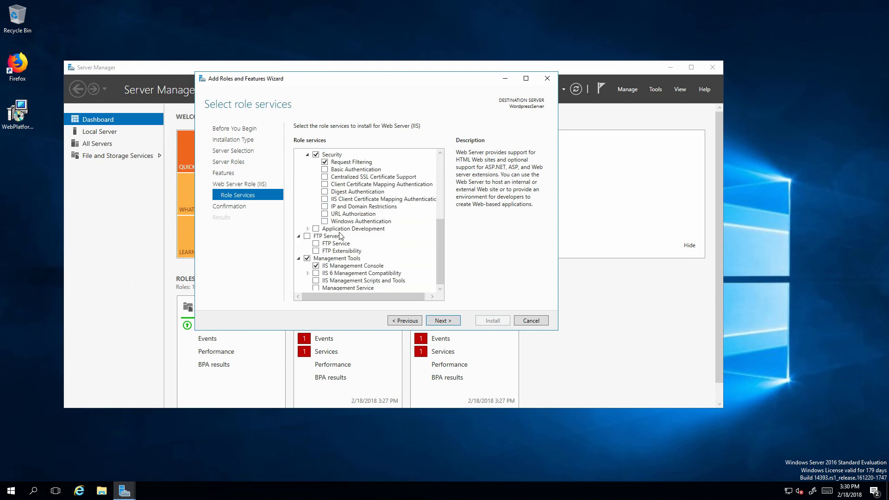
left_click(307, 230)
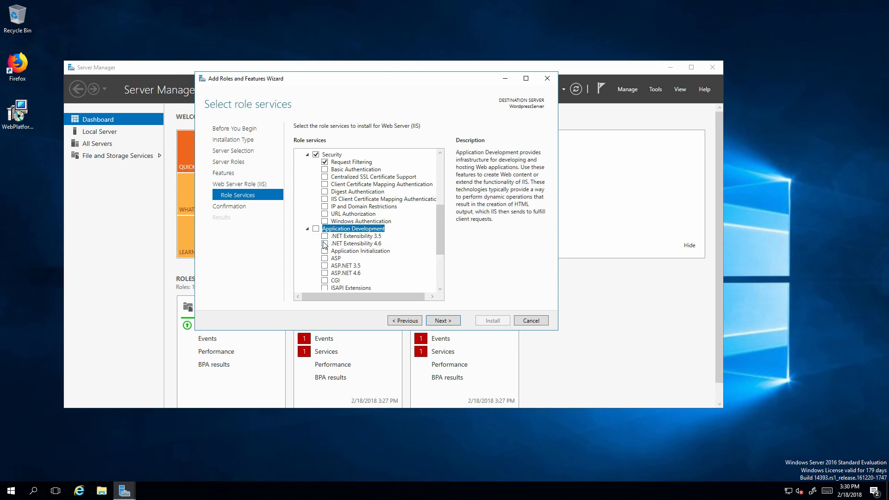
scroll(326, 246, "down", 1)
left_click(334, 259)
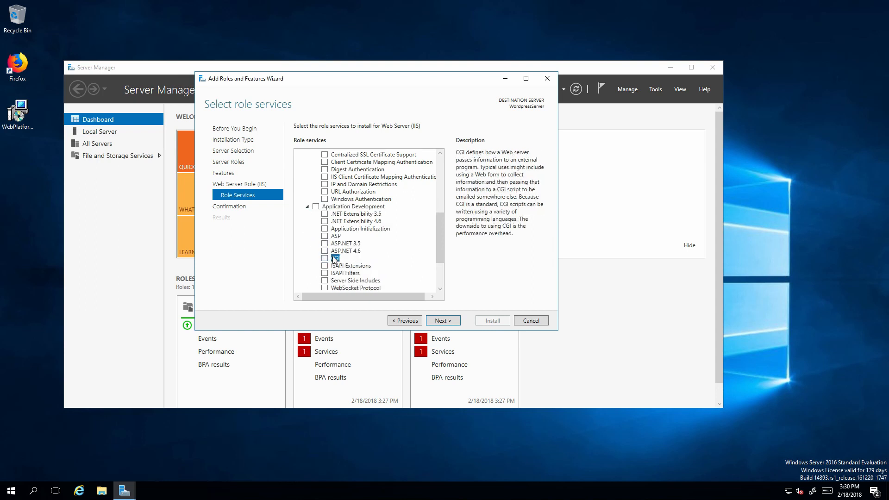
left_click(325, 258)
scroll(359, 267, "down", 3)
scroll(360, 268, "up", 1)
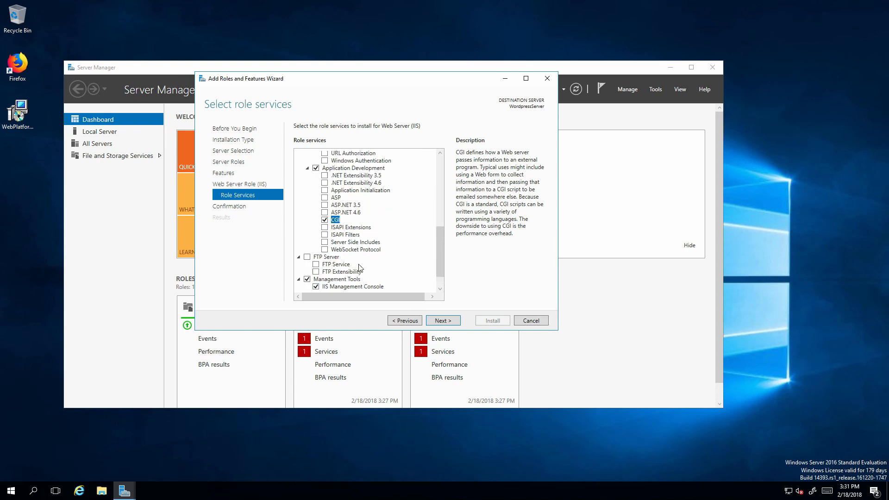
scroll(360, 268, "down", 2)
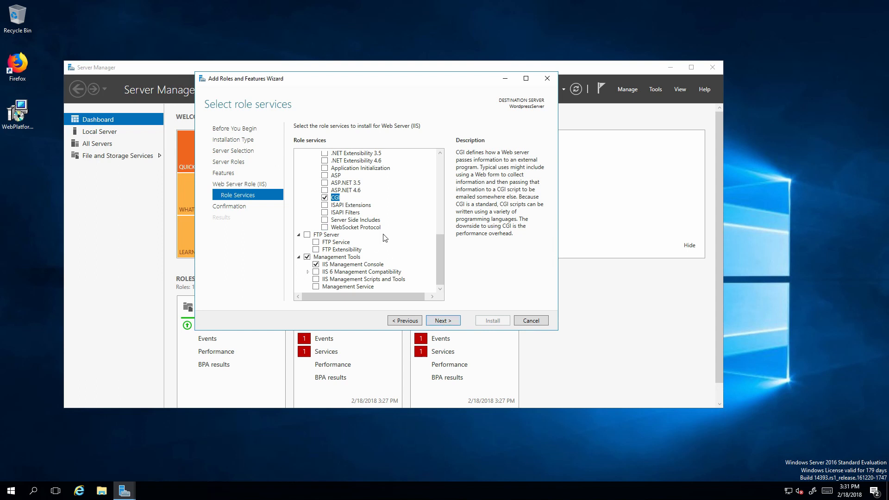
left_click(432, 321)
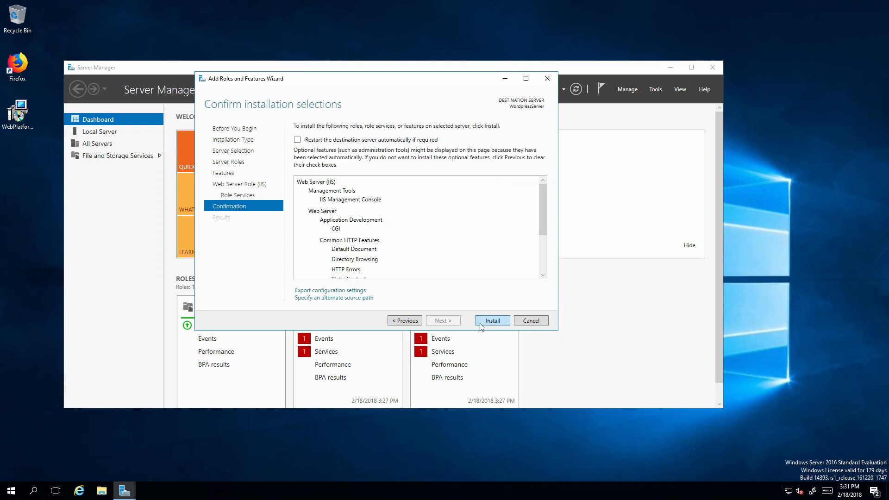
Install the Web Server (IIS) role, then launch IIS Manager for WORDPRESSSERVER from the IIS page.
left_click(482, 321)
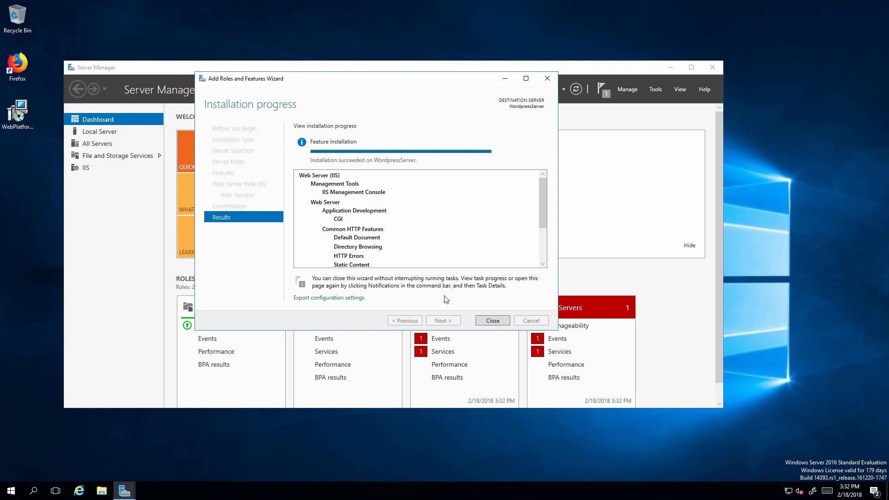
left_click(485, 320)
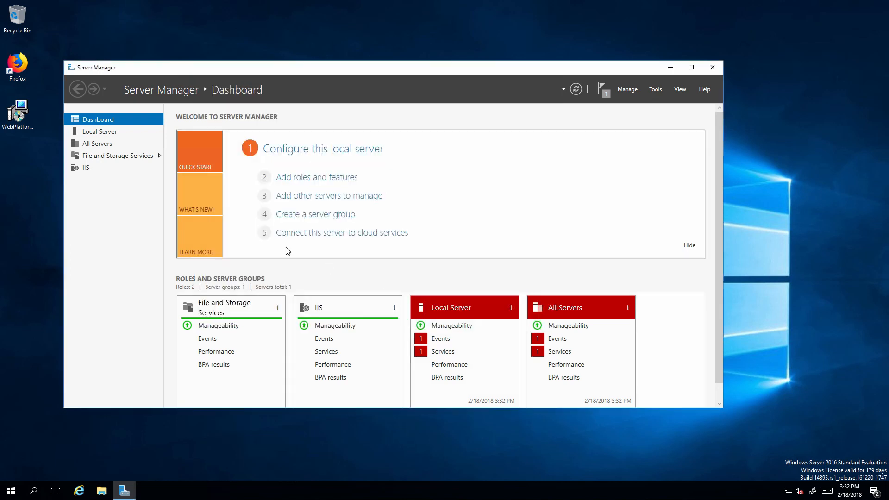
left_click(106, 168)
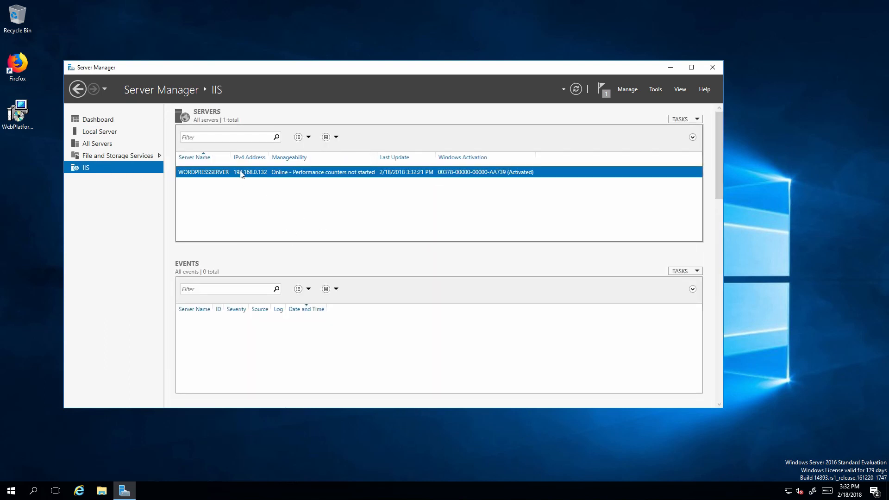
right_click(241, 172)
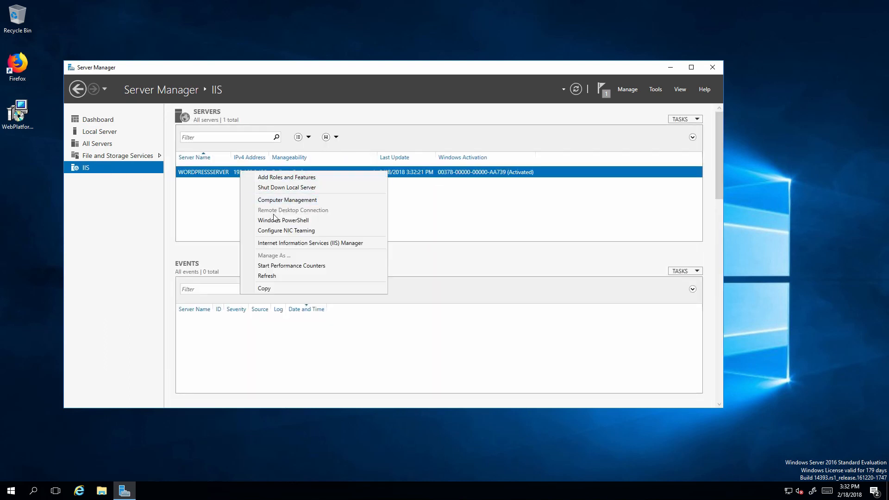
left_click(315, 248)
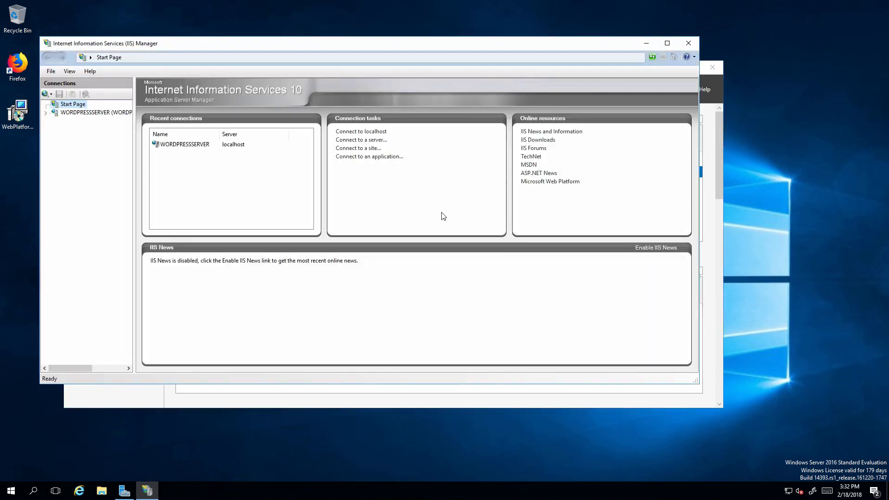
Maximize IIS Manager, expand WORDPRESSSERVER to show pools and sites, then restore and move the window aside.
left_click(667, 44)
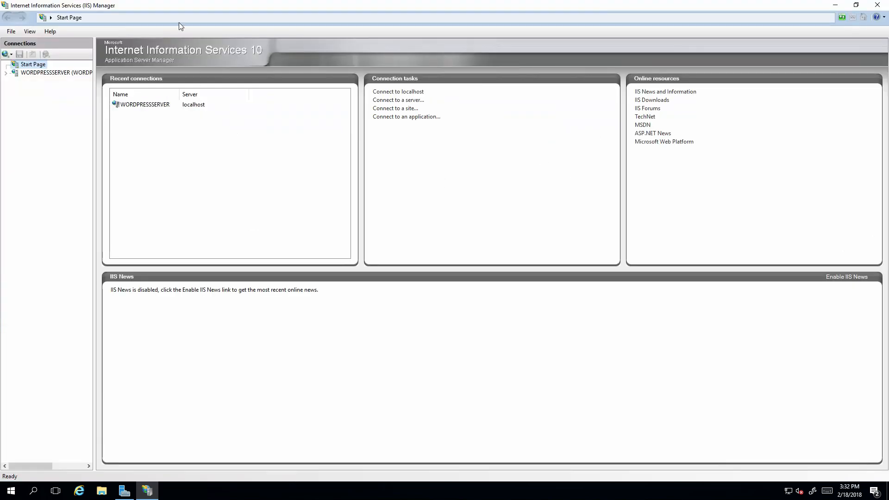
left_click(23, 74)
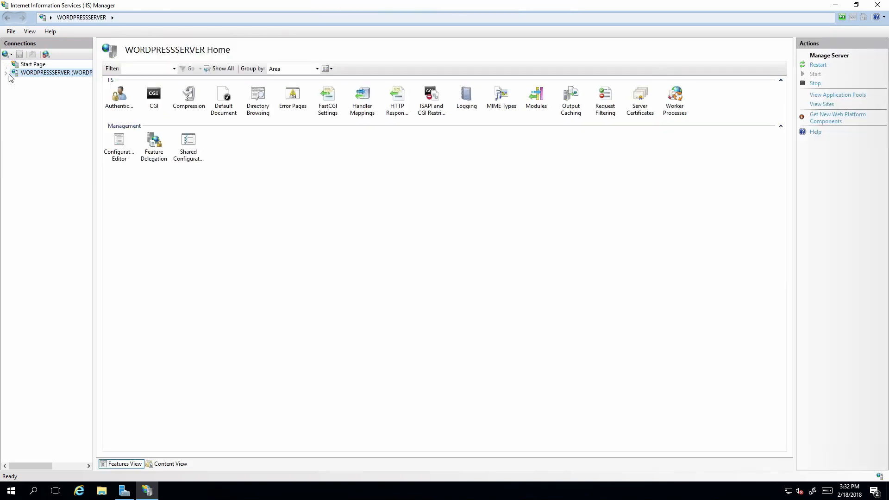
left_click(6, 73)
double_click(610, 7)
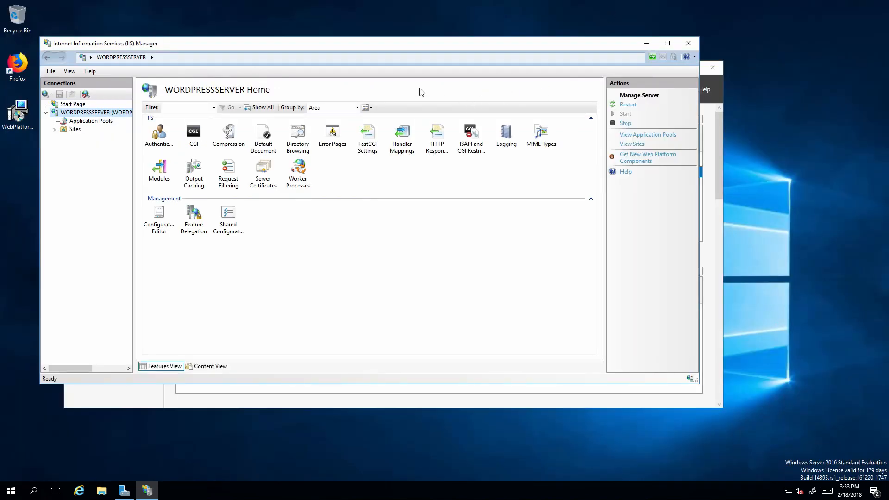
left_click_drag(350, 49, 435, 47)
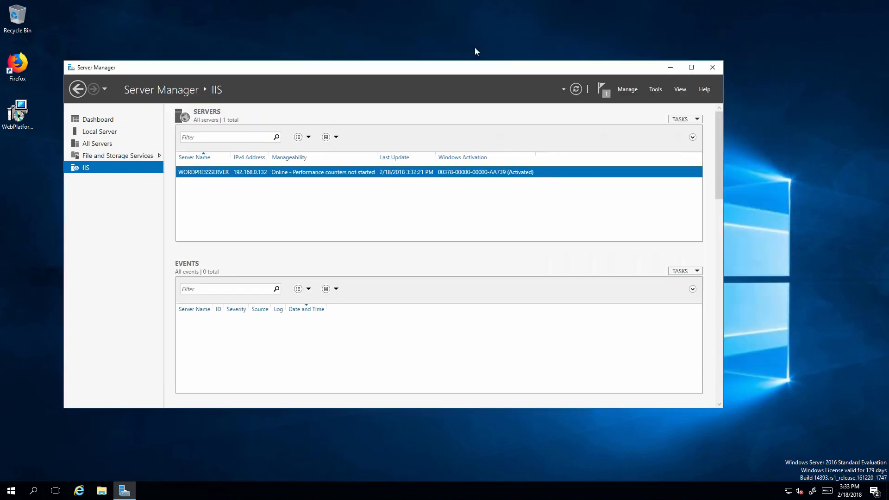
Close IIS Manager and install Web Platform Installer 5.0 from the desktop package, accepting its licence.
left_click(774, 42)
double_click(14, 118)
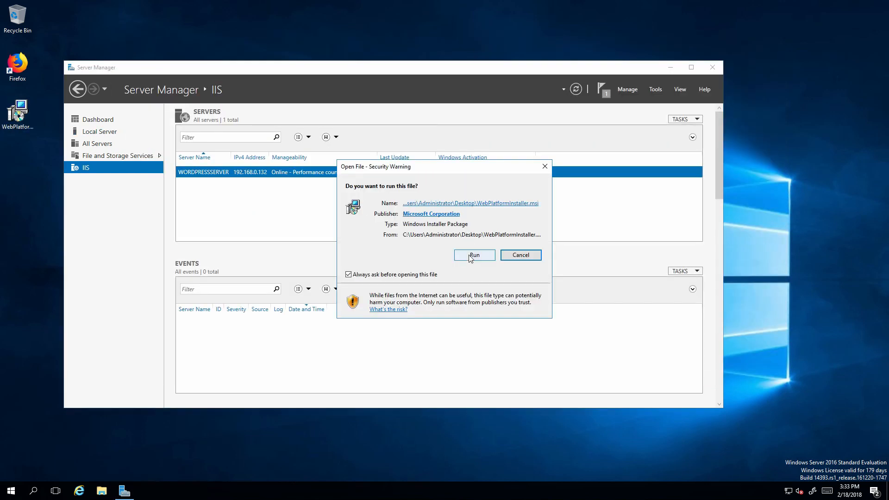
left_click(467, 254)
left_click(469, 295)
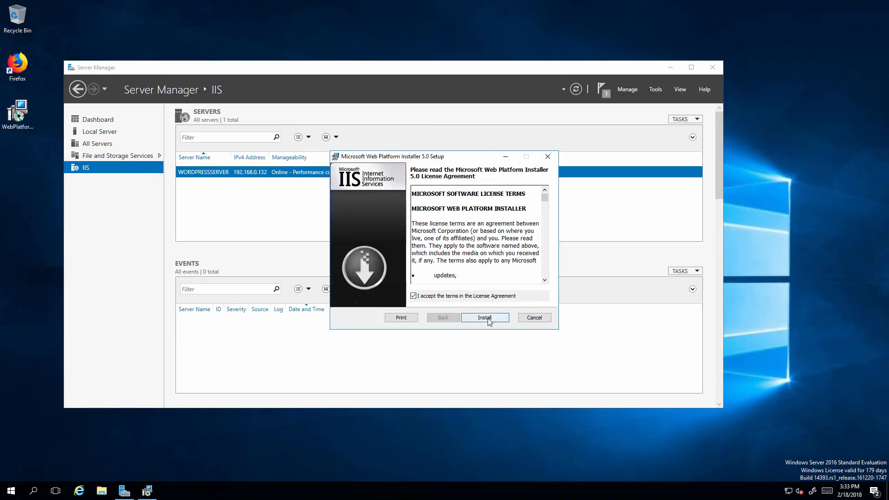
left_click(484, 317)
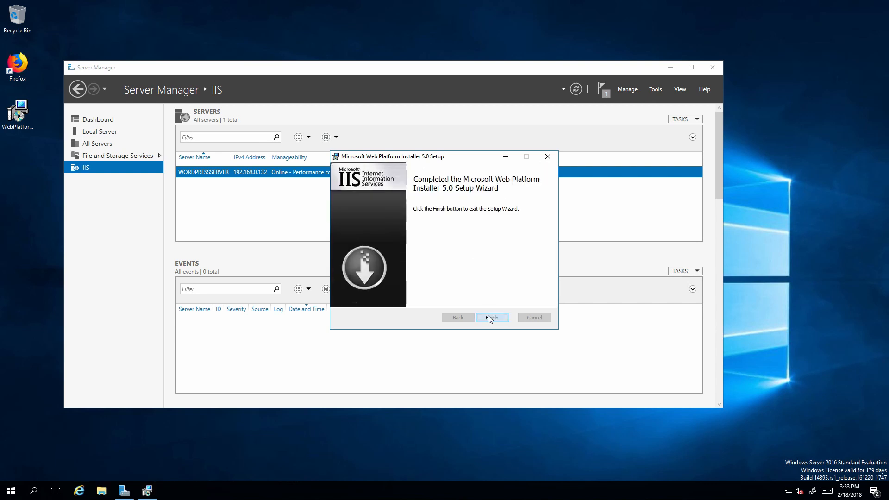
left_click(491, 318)
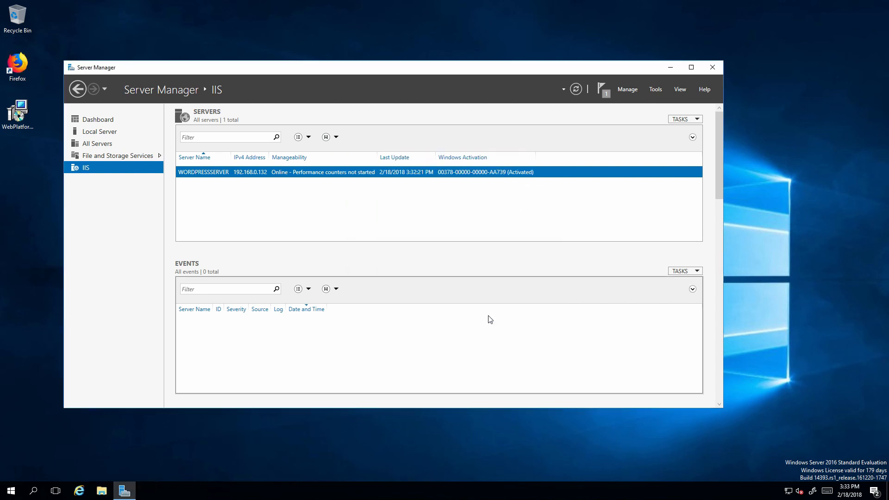
right_click(277, 176)
Reopen IIS Manager and open the Web Platform Installer feature for WORDPRESSSERVER.
left_click(336, 250)
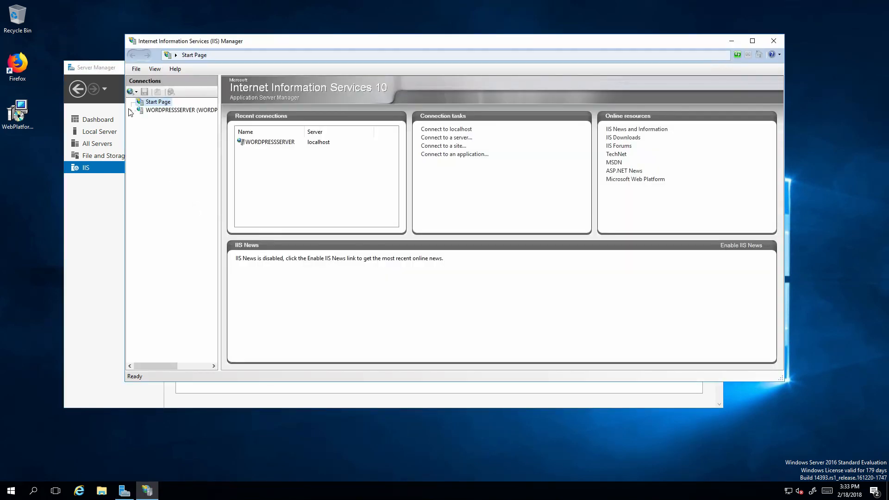
left_click(156, 111)
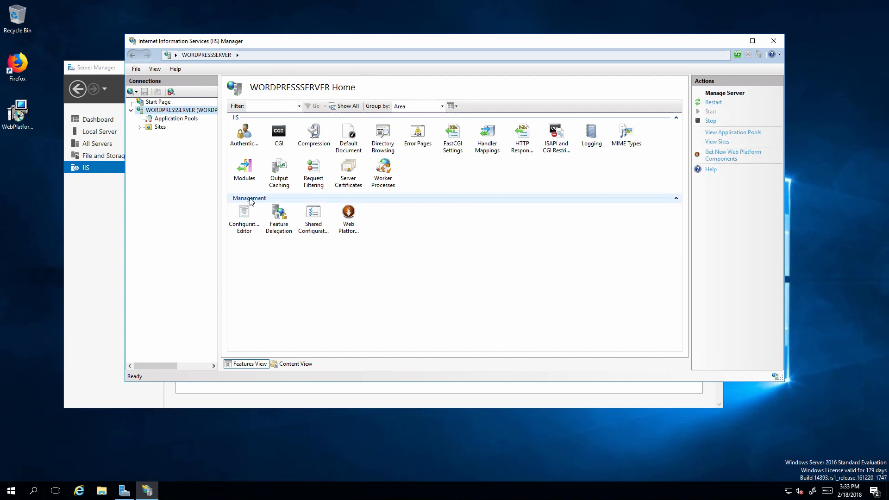
left_click(359, 227)
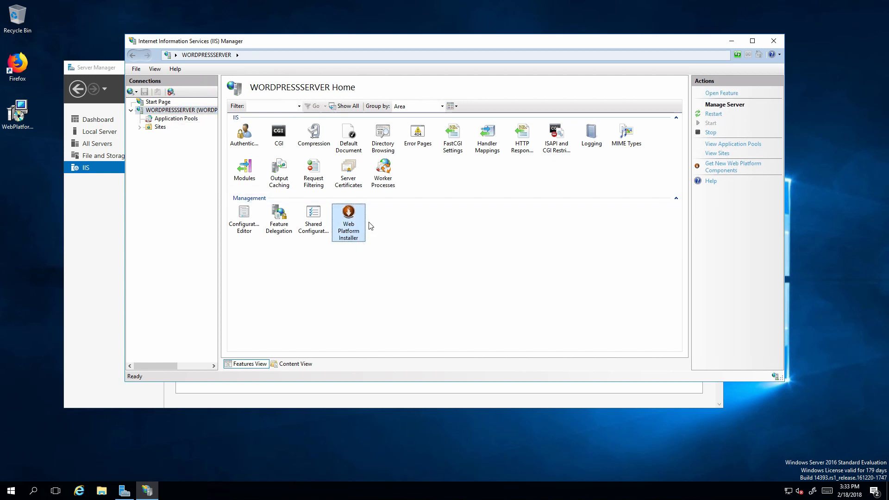
right_click(356, 215)
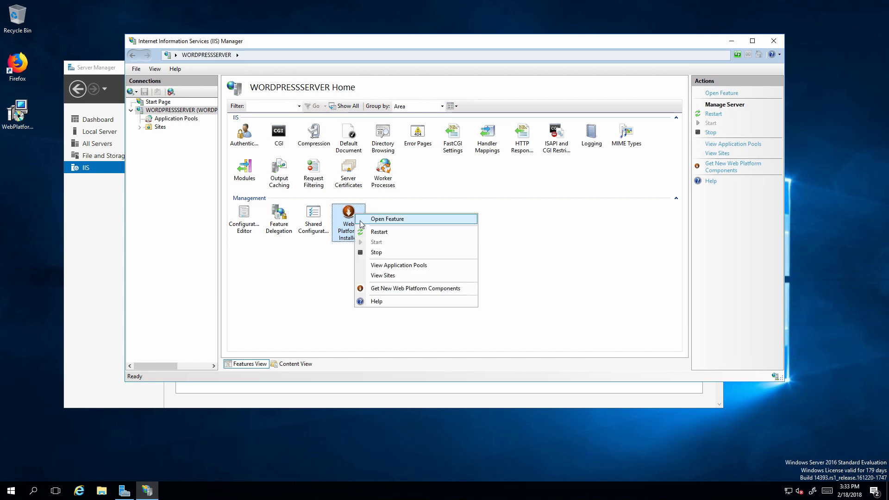
left_click(361, 222)
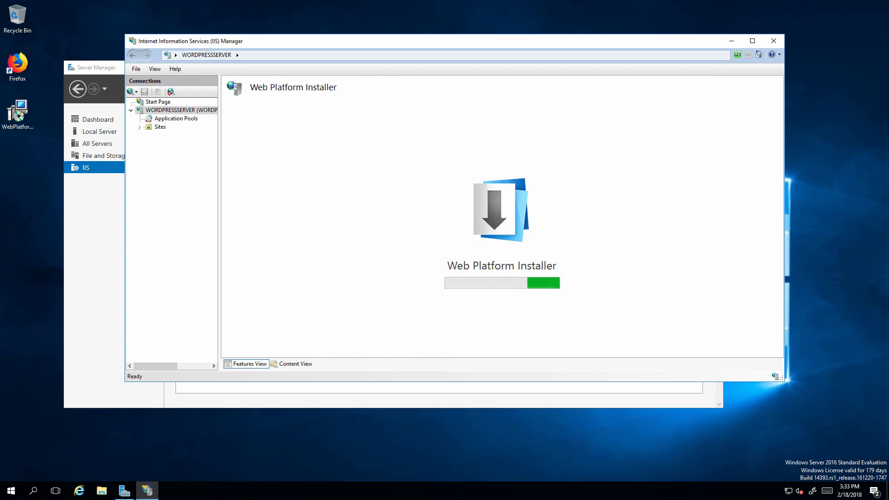
Search for 'wordpress', add WordPress to the queue, and start the install.
type("wordpress")
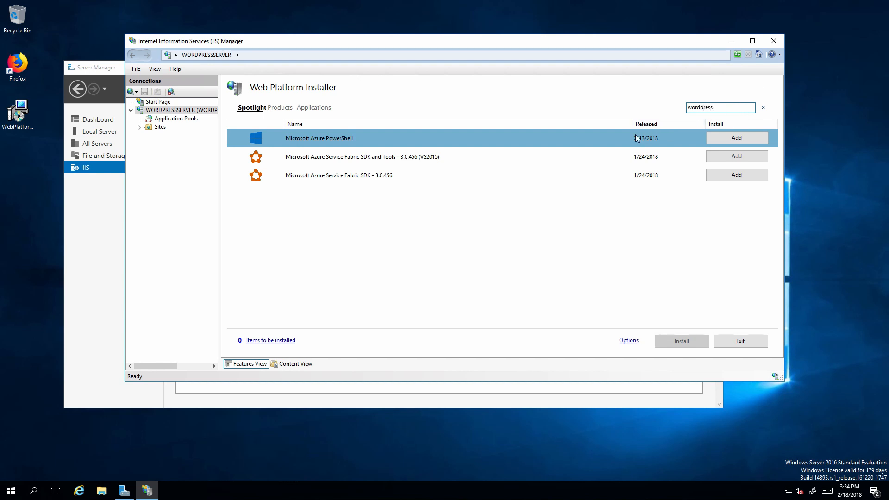
key("Return")
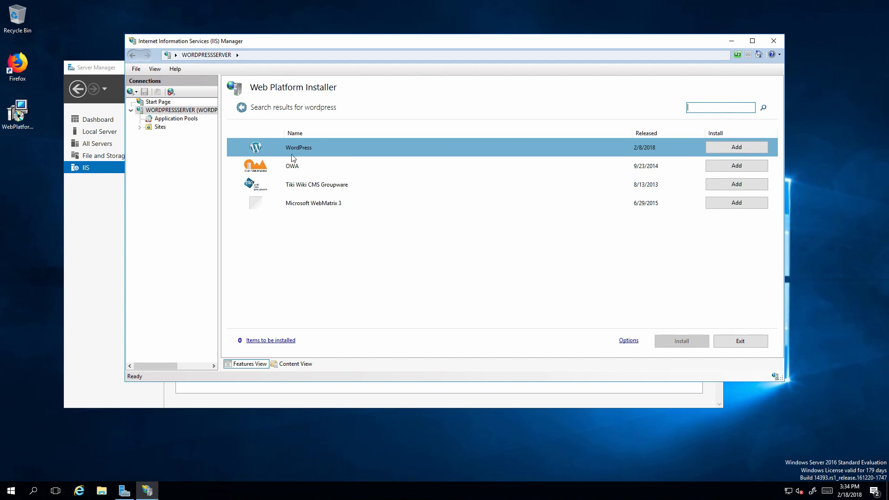
left_click(725, 144)
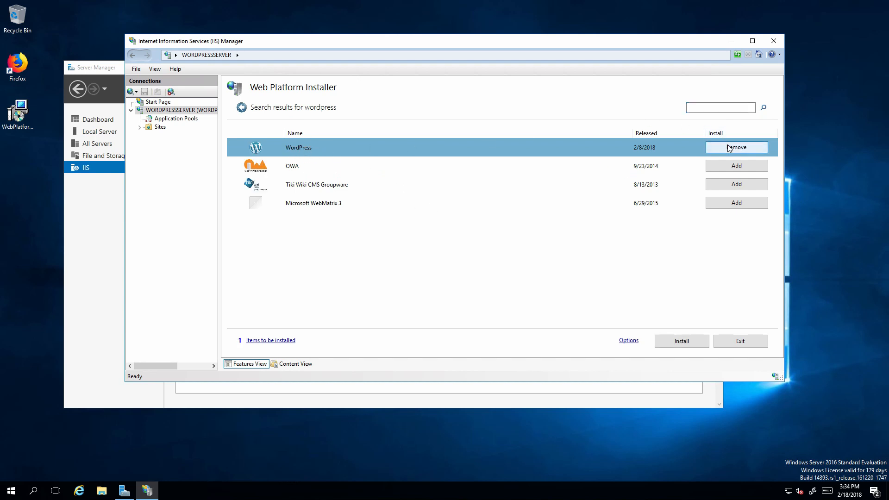
left_click(666, 346)
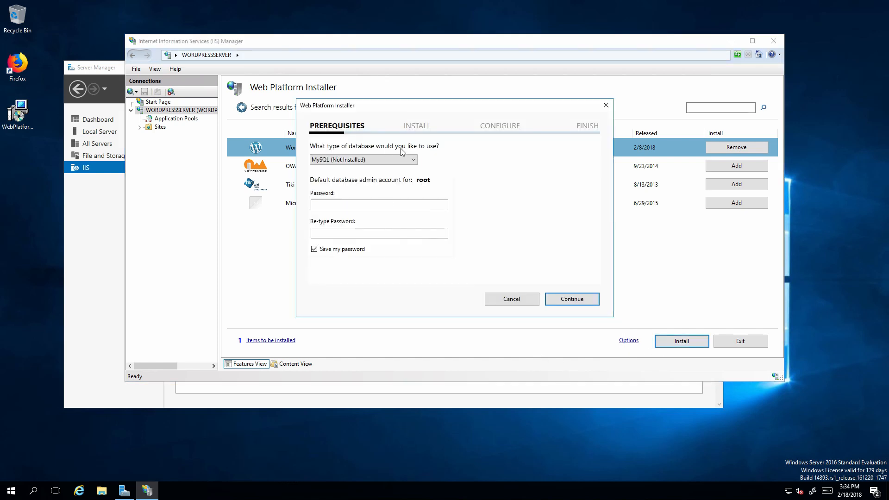
Keep MySQL as the database, enter and confirm the root password, and continue.
left_click(407, 160)
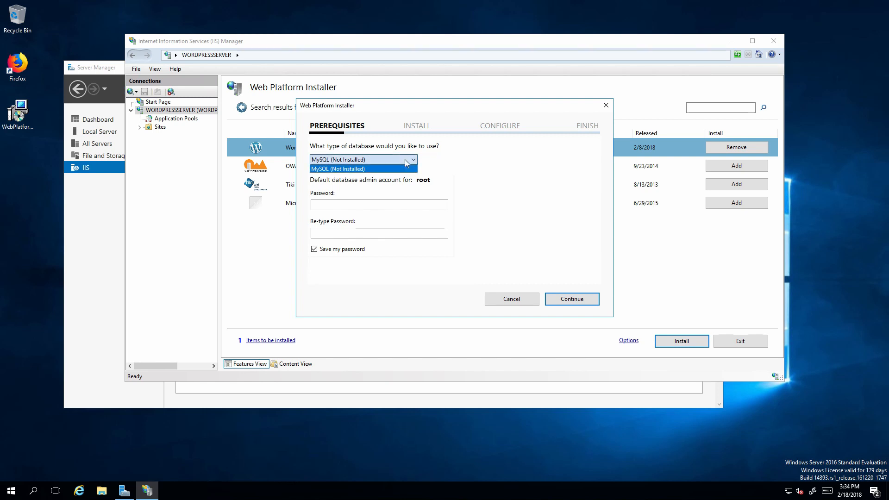
left_click(341, 168)
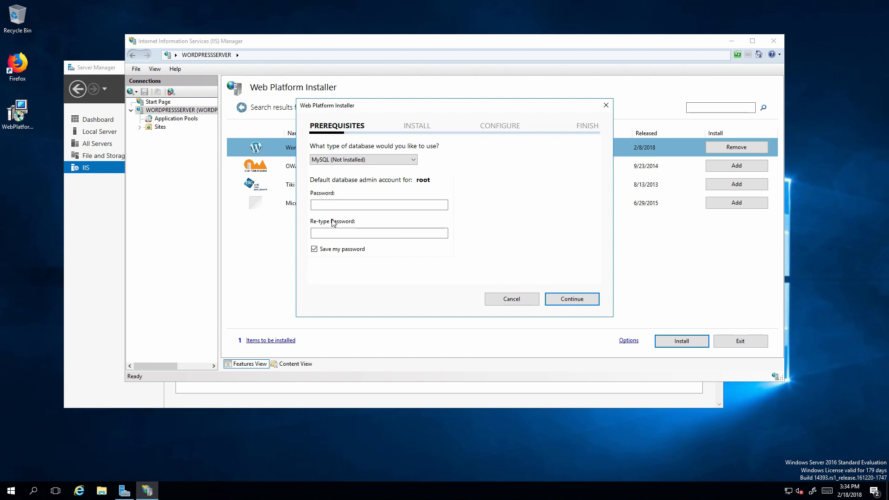
left_click(347, 202)
type("••")
key("Tab")
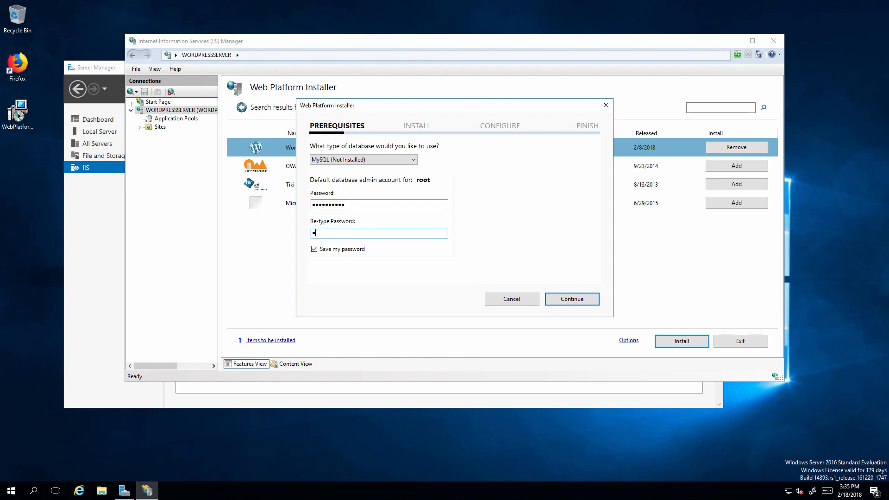
type("••••••••••")
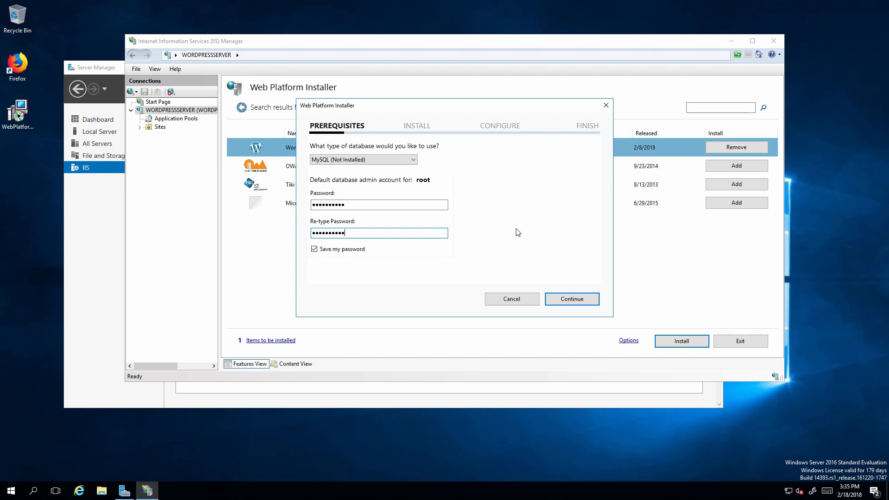
left_click(558, 296)
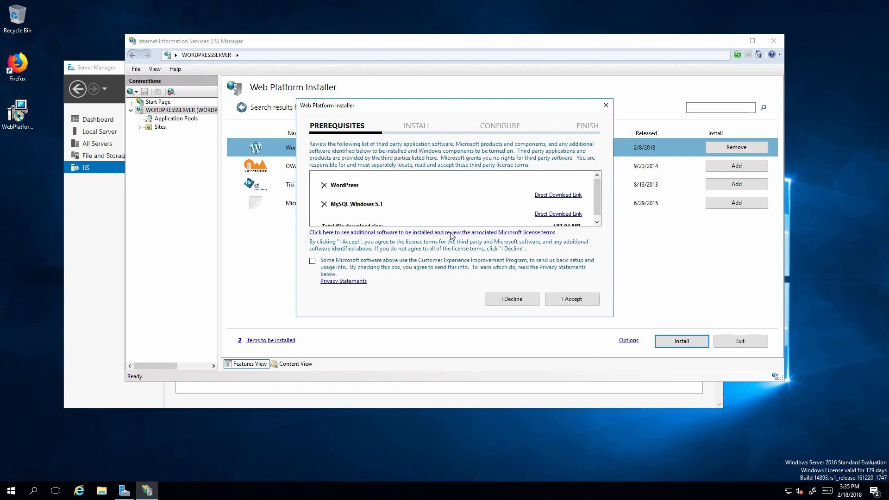
Accept the WordPress and MySQL Windows 5.1 licences to run the installation.
scroll(397, 192, "down", 1)
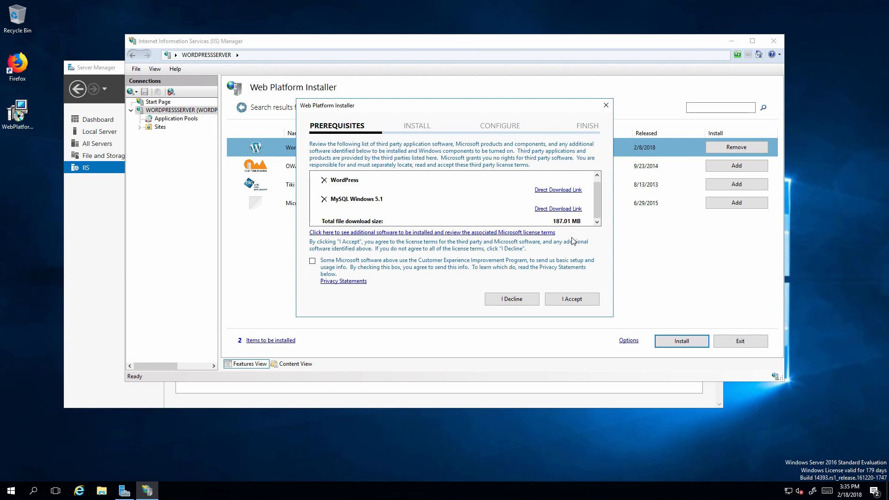
left_click(574, 299)
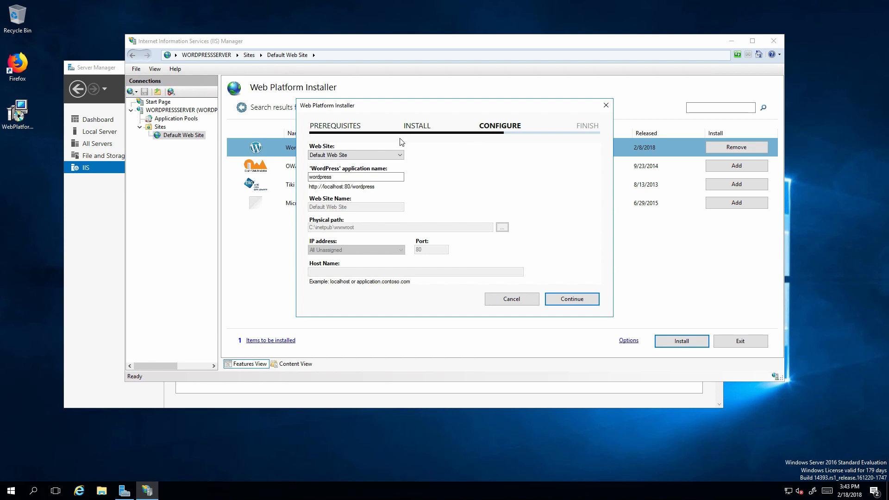
Keep Default Web Site as the target and clear the 'wordpress' application name to install at the root.
left_click(380, 156)
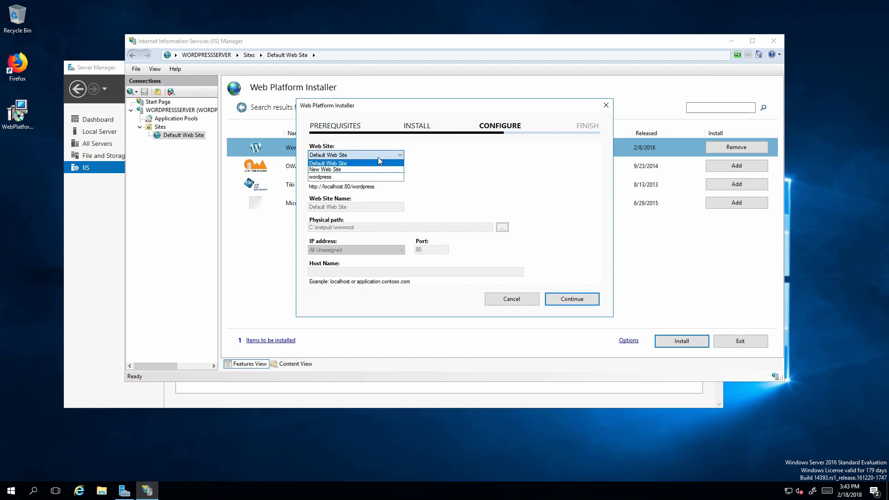
left_click(378, 157)
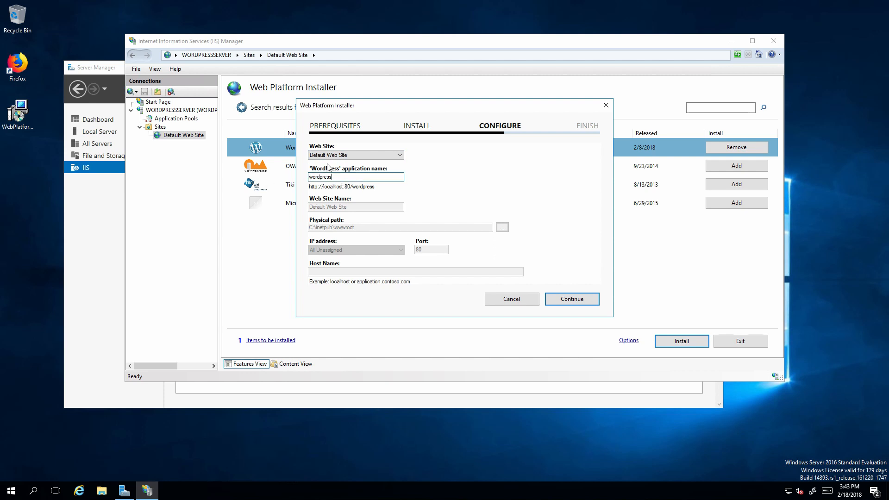
left_click(354, 155)
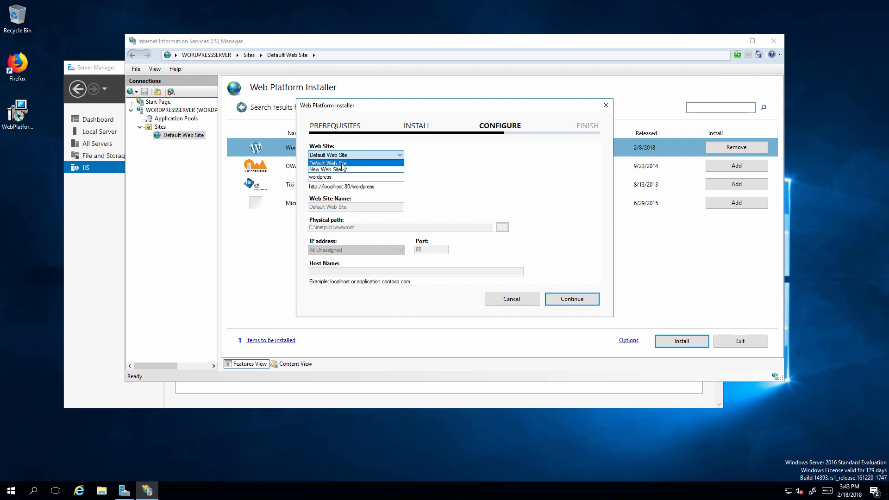
left_click(344, 163)
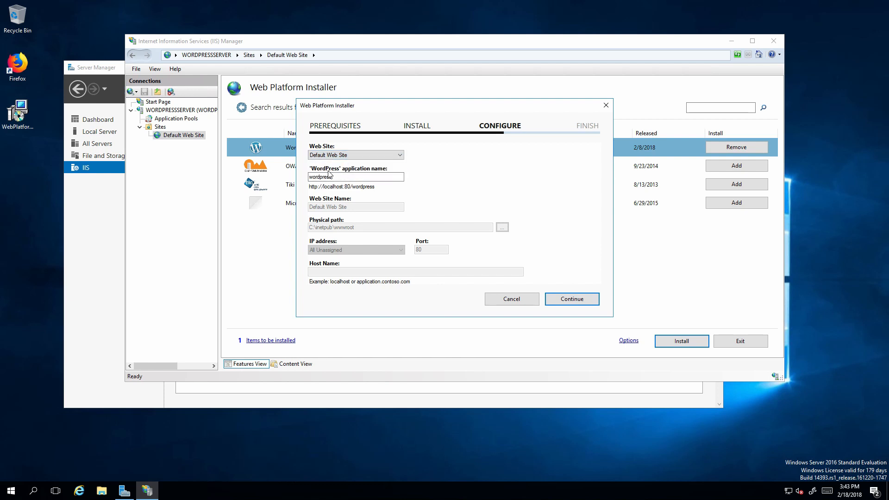
left_click_drag(342, 178, 223, 172)
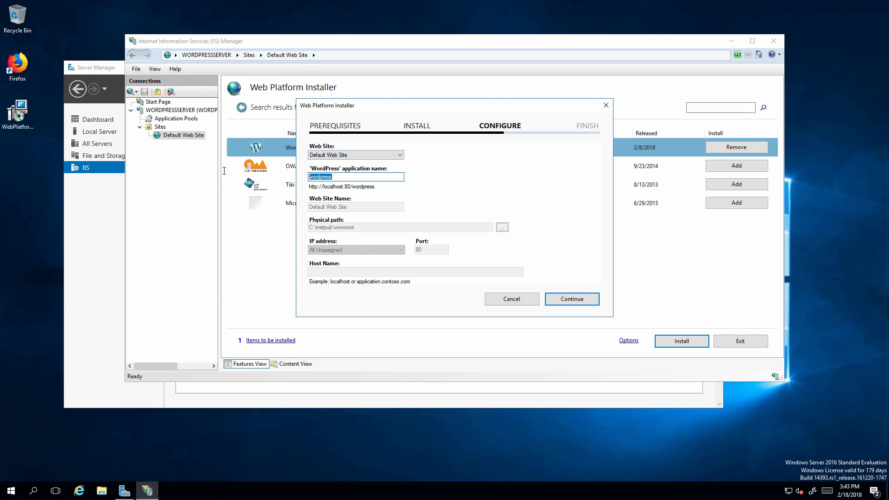
key("BackSpace")
left_click(563, 297)
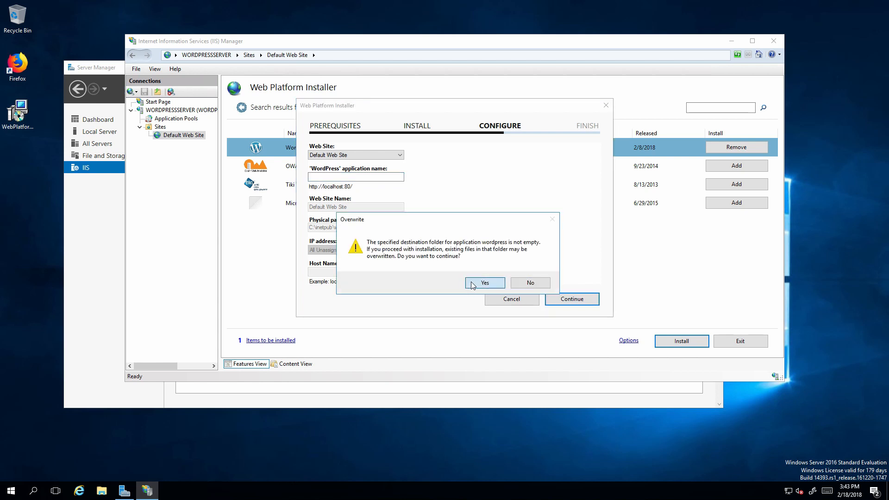
Approve overwriting the existing folder and enter a custom phrase in the Authentication Key field.
left_click(472, 283)
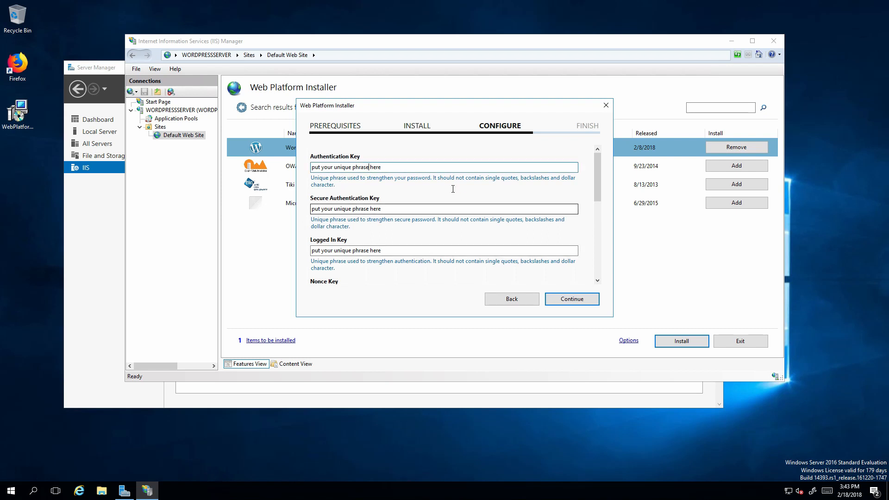
scroll(445, 207, "down", 8)
scroll(463, 199, "up", 8)
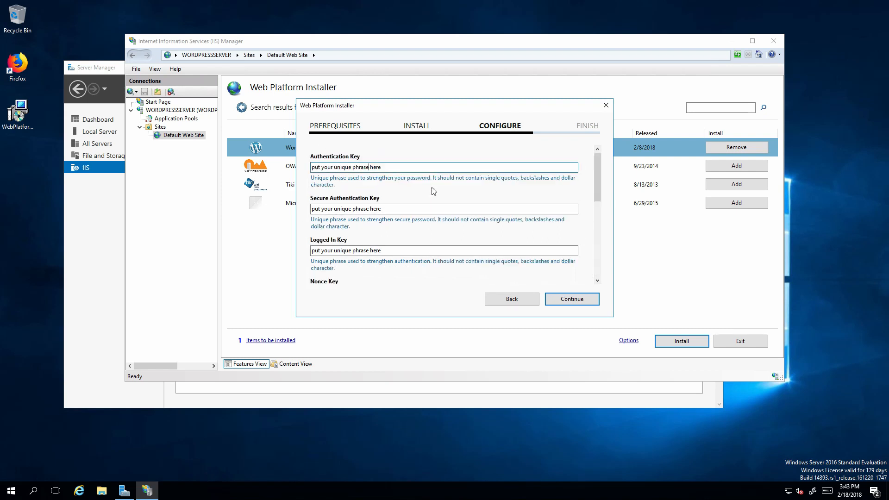
key("ctrl+a")
type("P")
key("ctrl+a")
key("ctrl+c")
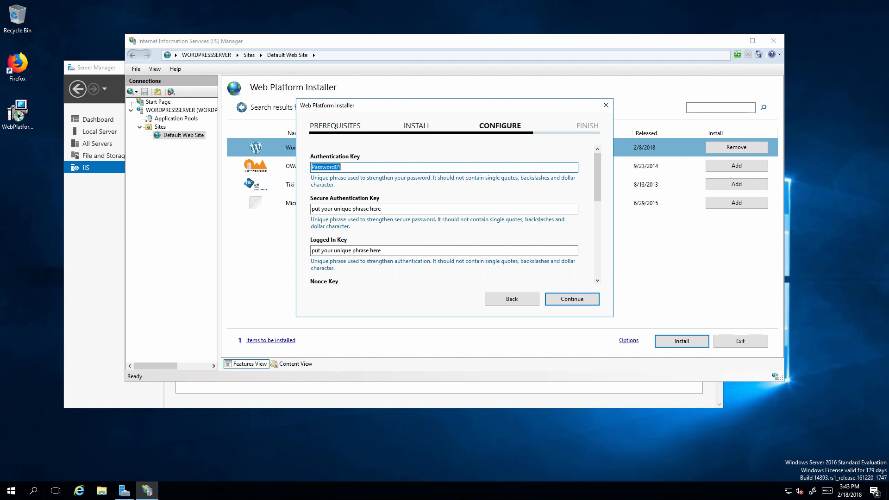
Paste the same phrase into every remaining key and salt field and start the WordPress install.
key("Tab")
key("ctrl+v")
key("Tab")
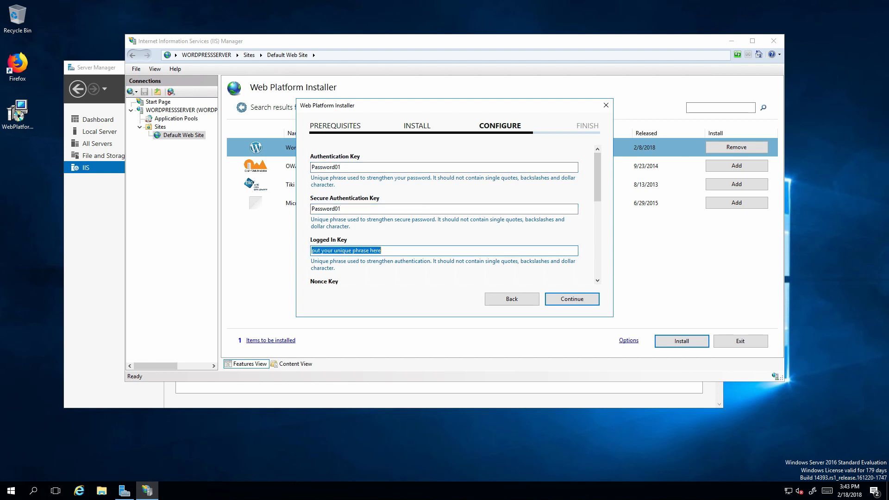
key("ctrl+v")
key("Tab")
key("ctrl+v")
key("Tab")
key("ctrl+v")
key("Tab")
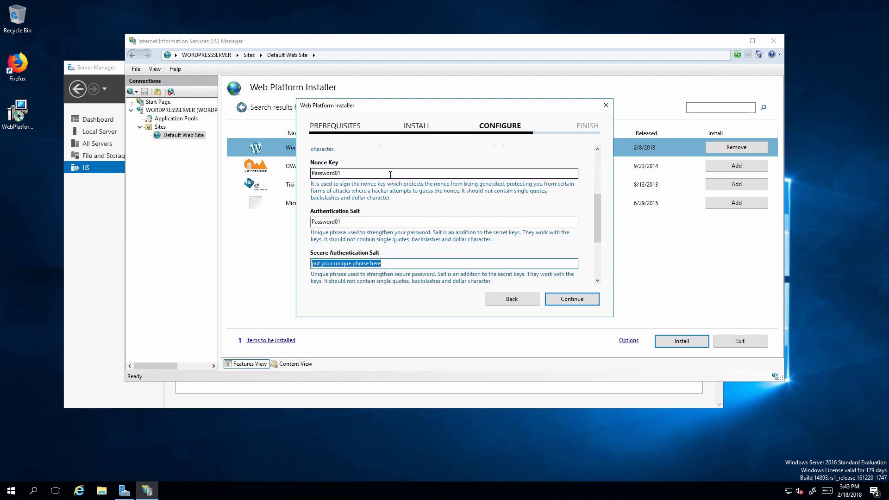
key("ctrl+v")
key("Tab")
key("ctrl+v")
key("Tab")
key("ctrl+v")
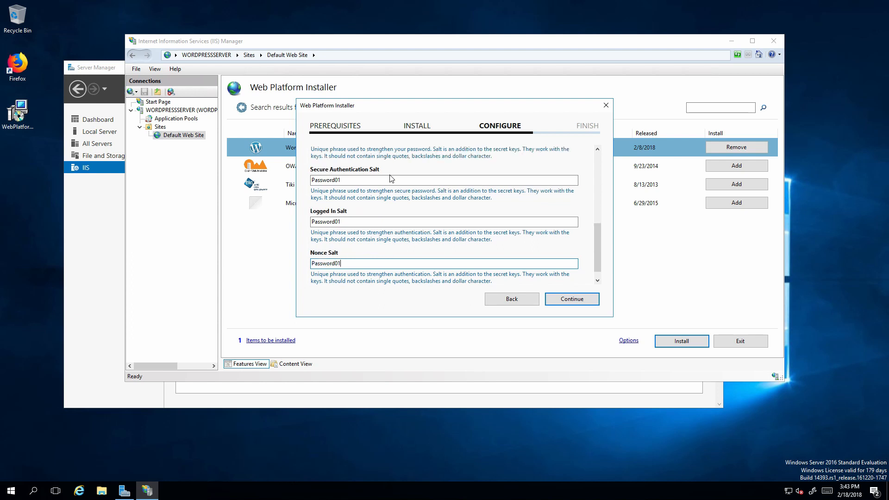
left_click(569, 302)
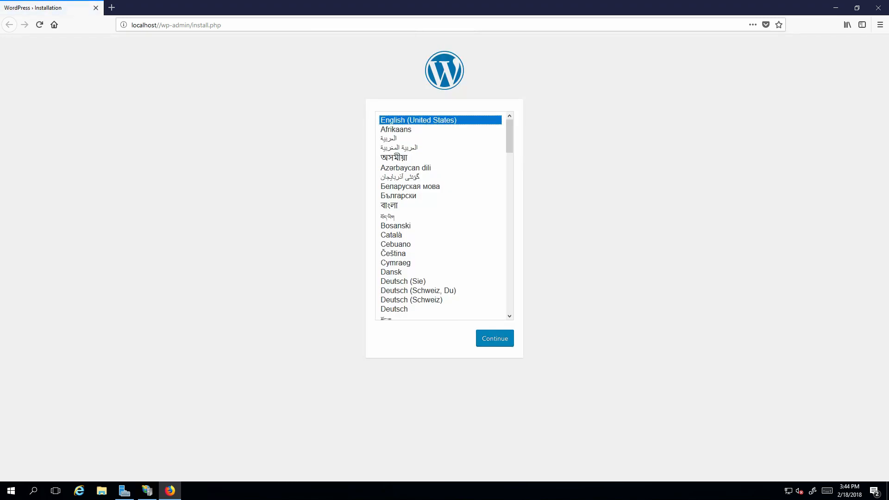
Keep English (United States) as the WordPress language and continue to the Welcome page.
left_click(501, 345)
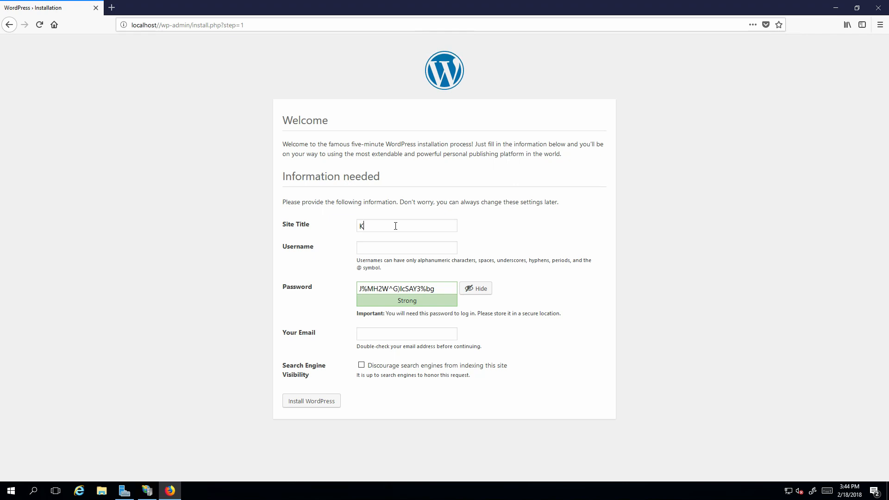
Enter the site title, admin username and a weak password, confirming use of the weak password.
key("ctrl+a")
type("W")
key("ctrl+a")
type("woah")
key("Tab")
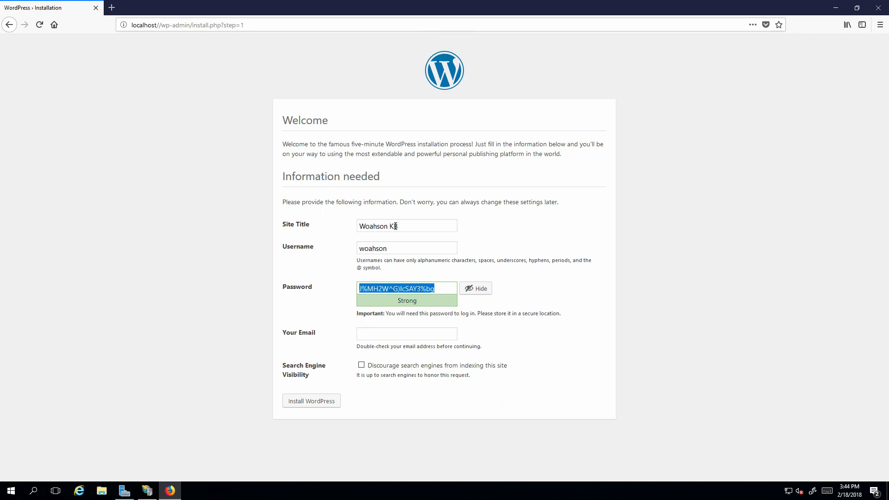
type("Pass")
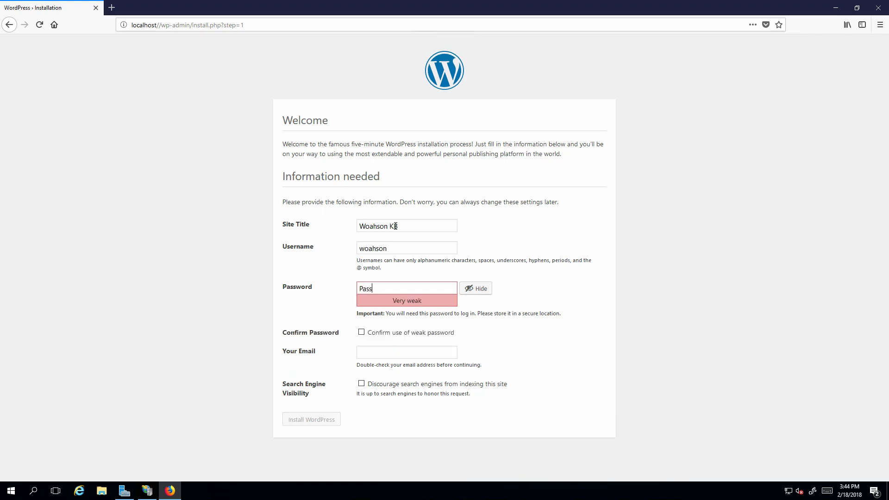
type("word01")
key("Tab")
key("Tab")
left_click(362, 333)
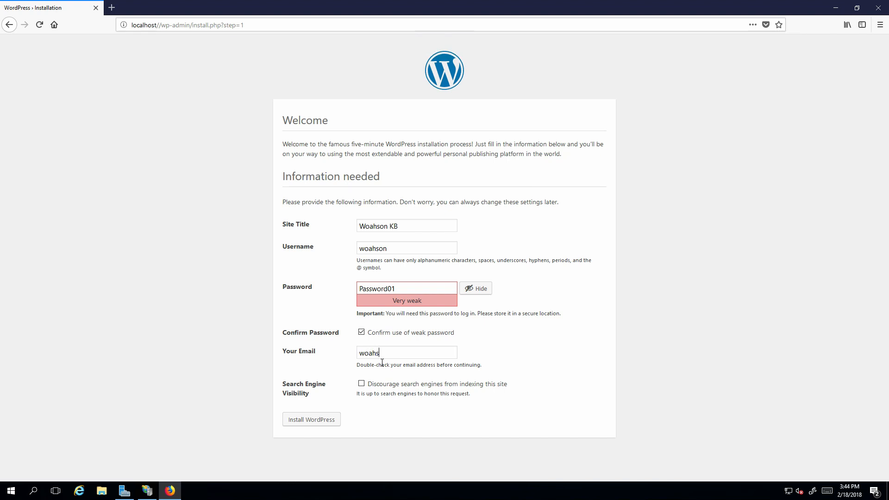
Enter the admin e-mail, discourage search engine indexing, install WordPress, and decline saving the login.
left_click(361, 385)
left_click(333, 420)
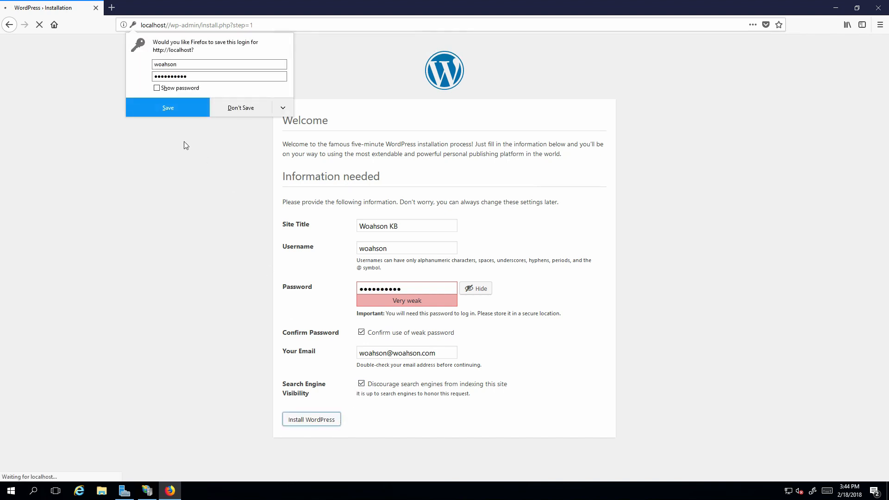
left_click(173, 120)
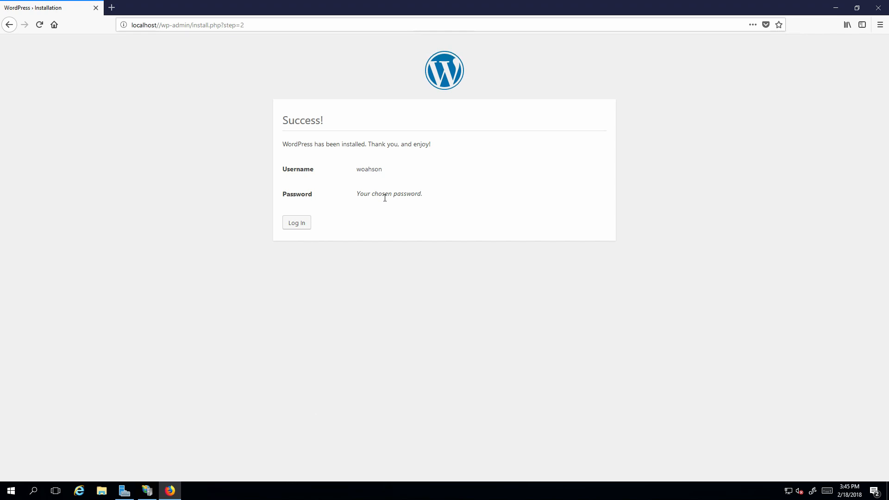
Log in from the Success page with Remember Me ticked to reach the Woahson KB Dashboard.
left_click(298, 223)
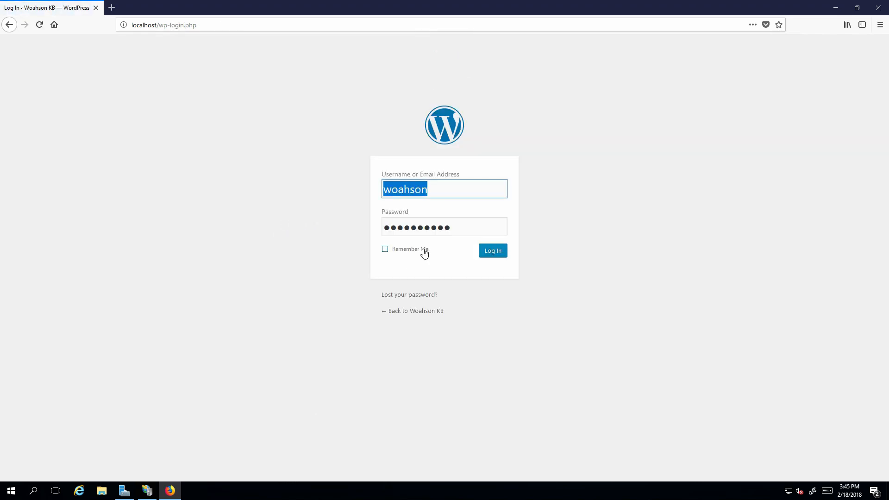
left_click(423, 251)
left_click(483, 246)
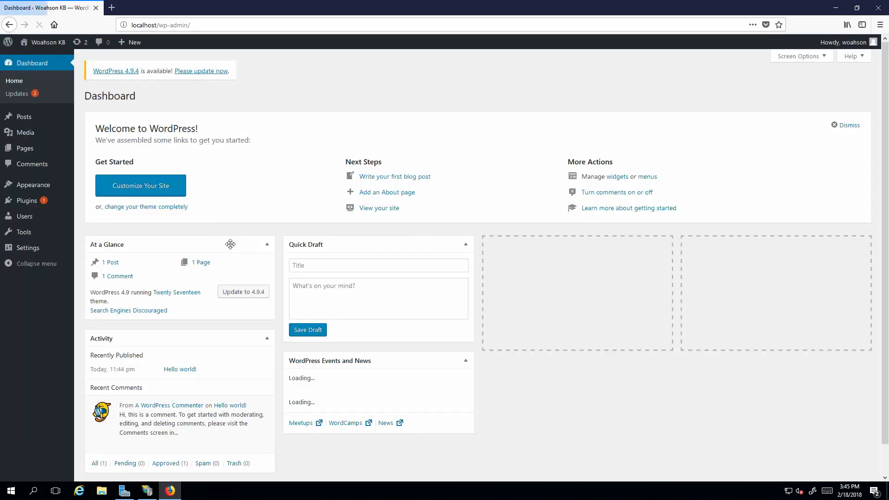
scroll(149, 218, "down", 2)
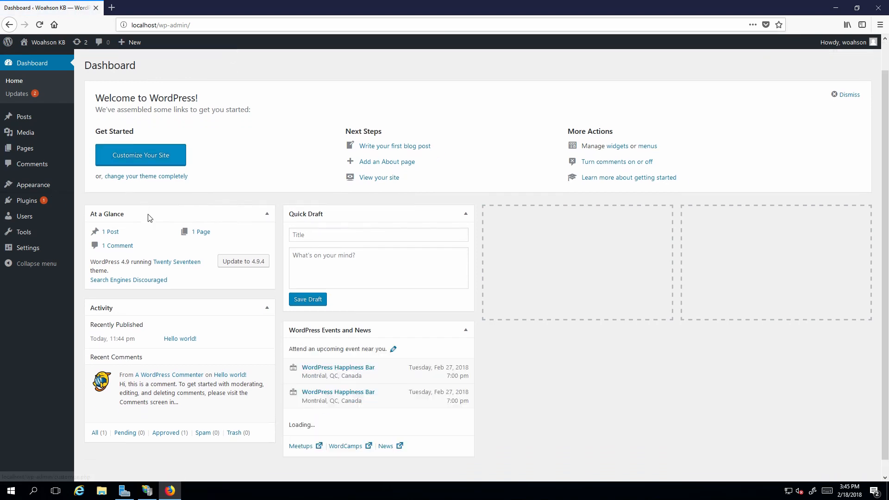
scroll(153, 223, "up", 2)
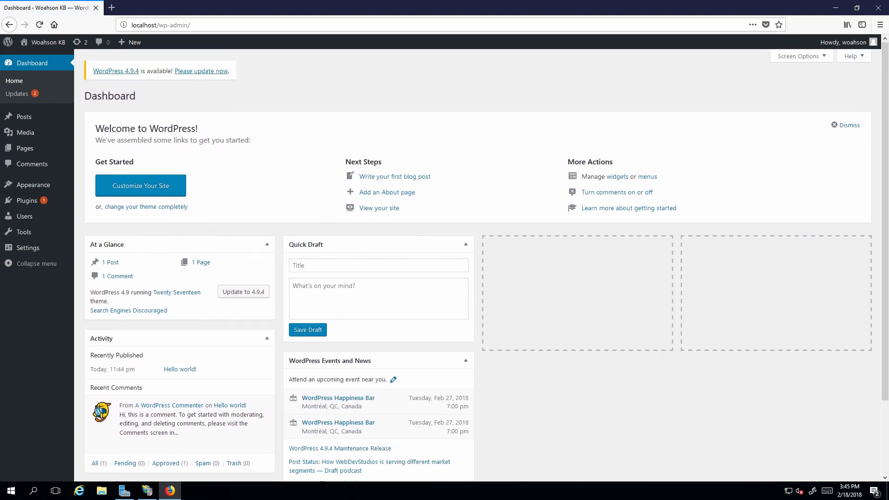